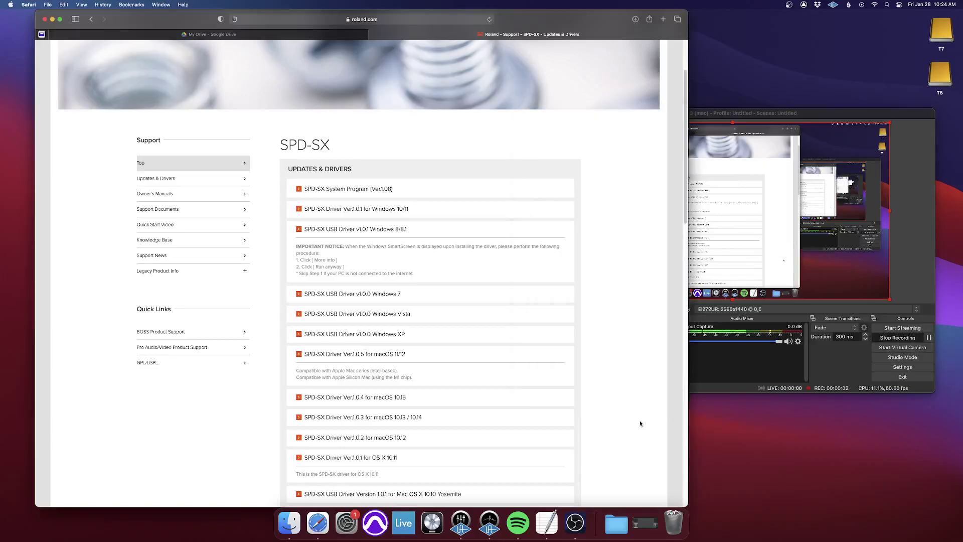
Step: Minimize the OBS window and bring Safari's SPD-SX Updates & Drivers page to the front
click(723, 114)
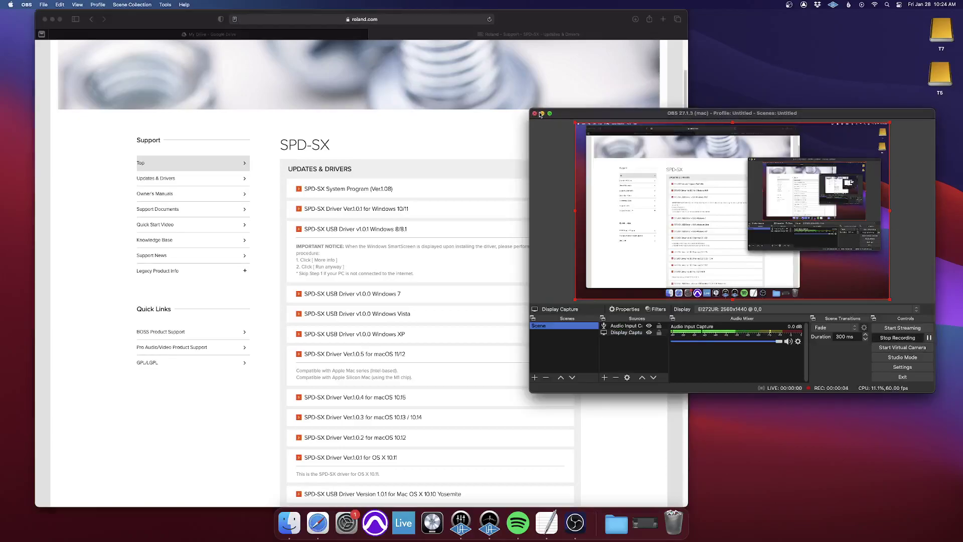
click(542, 113)
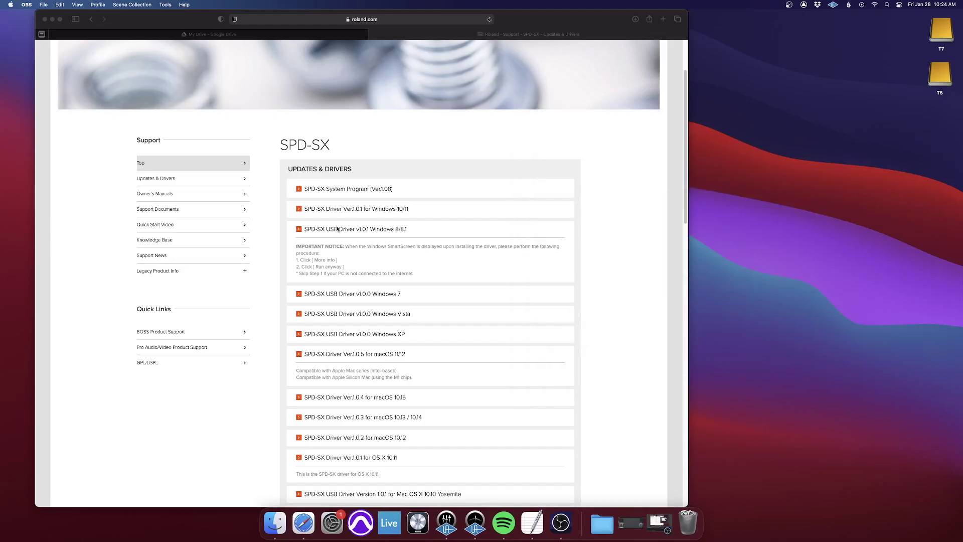
click(389, 246)
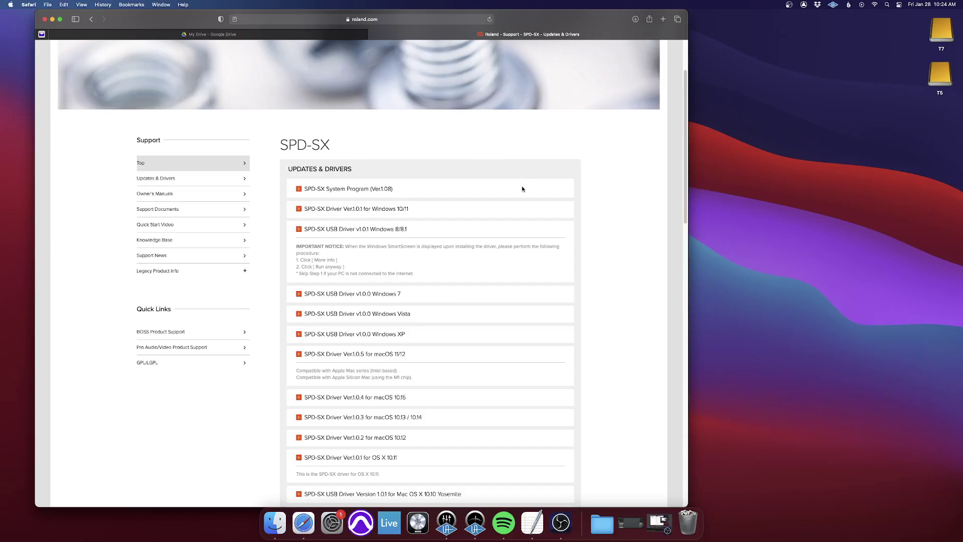
Step: Search 'roland spdsx software' in a new tab and open the Roland SPD-SX Updates & Drivers result
key(super+t)
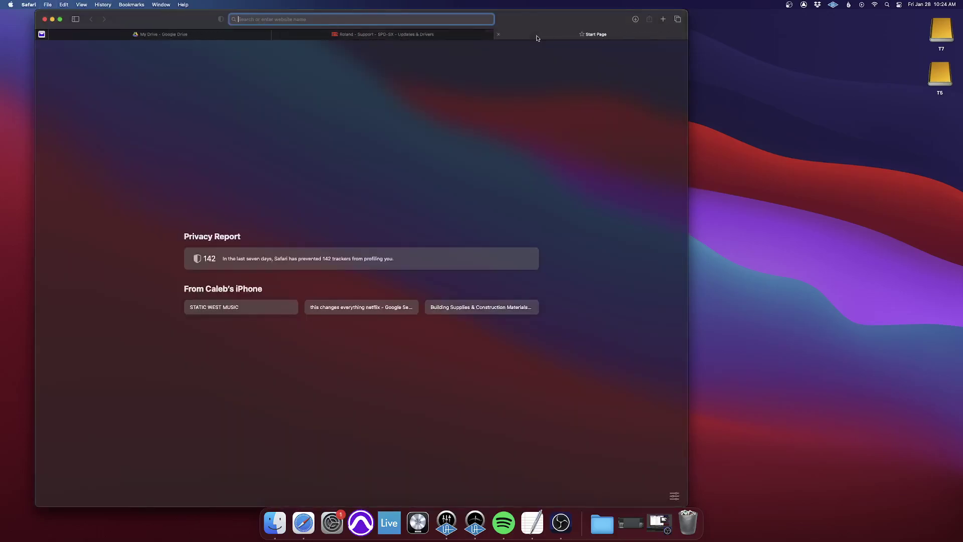
text(roland spdsx)
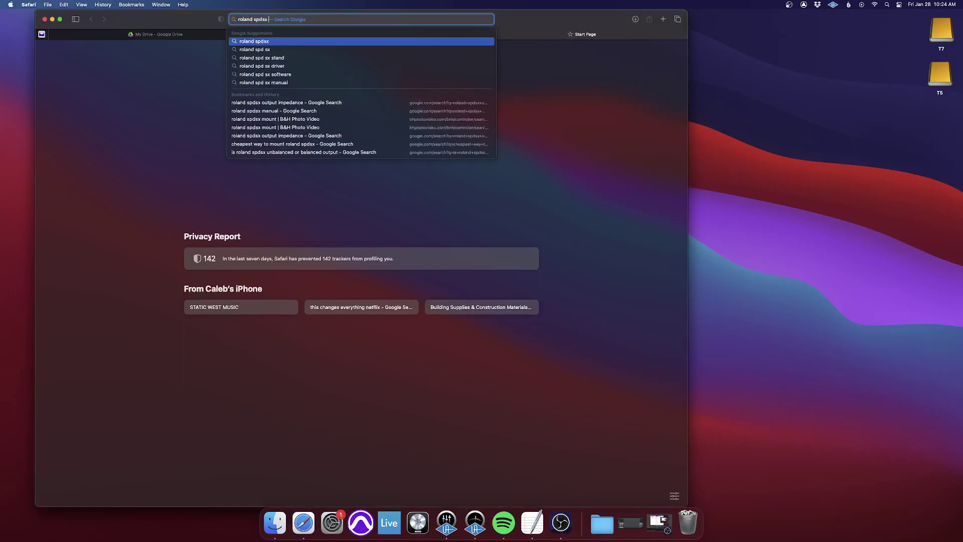
text( software)
key(Return)
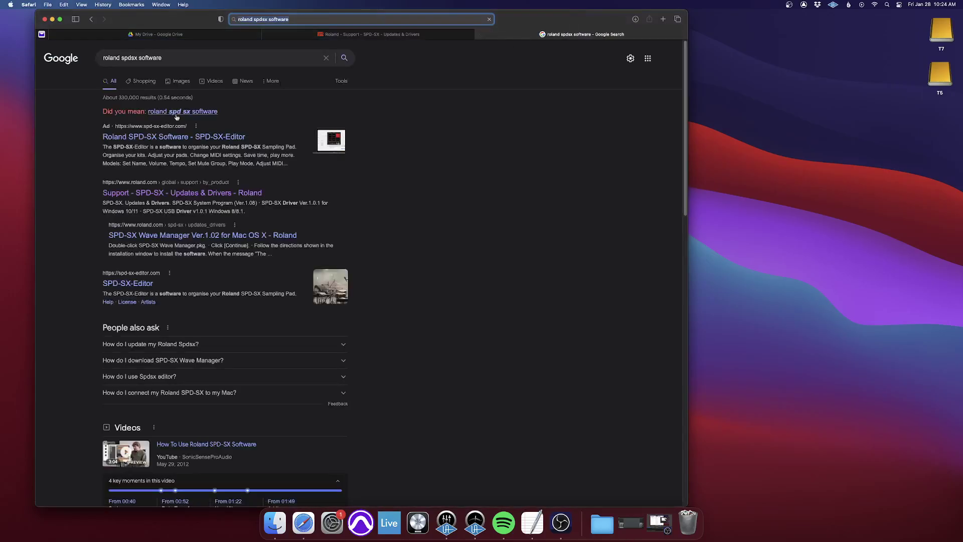
click(134, 192)
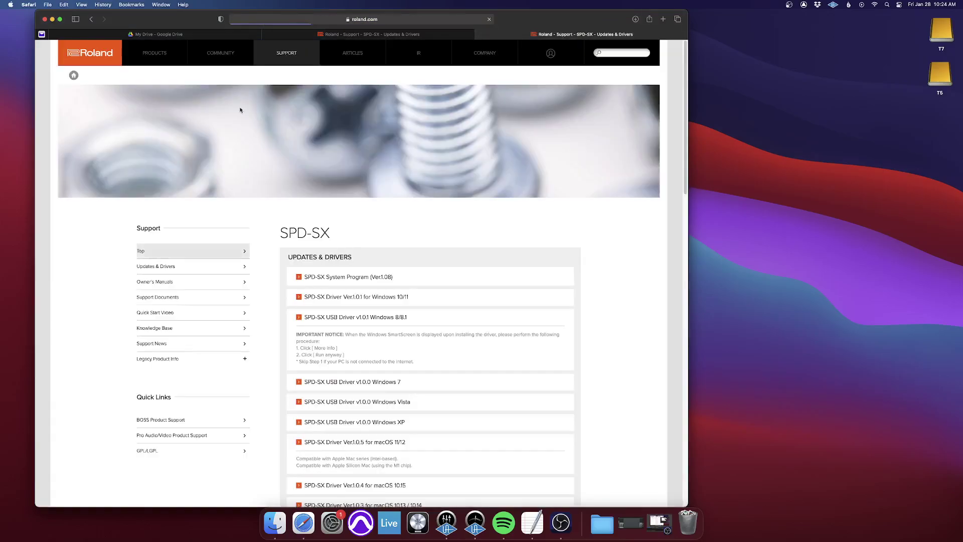
Step: Scroll down to the macOS drivers, starting with Ver.1.0.5 for macOS 11/12
scroll(501, 228, down, 4)
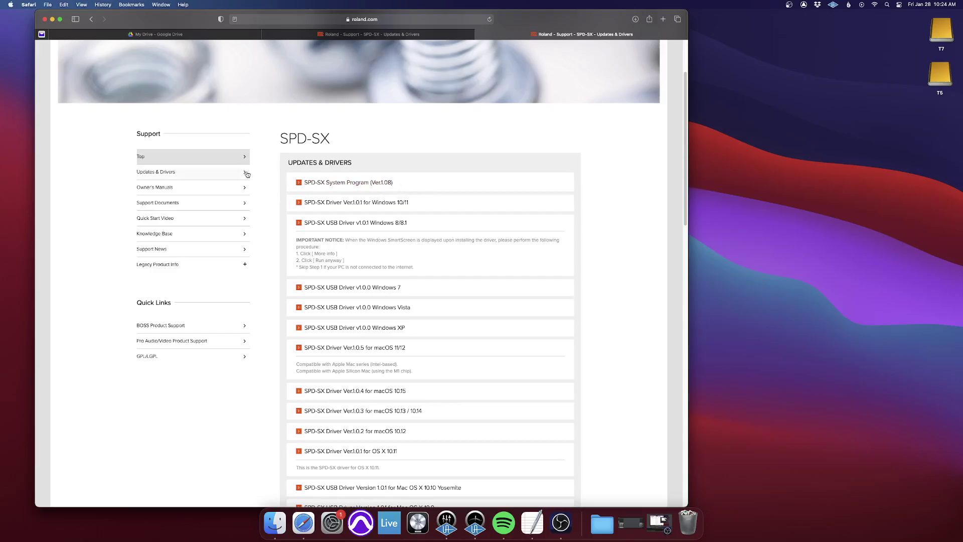
scroll(689, 158, down, 2)
scroll(688, 158, down, 2)
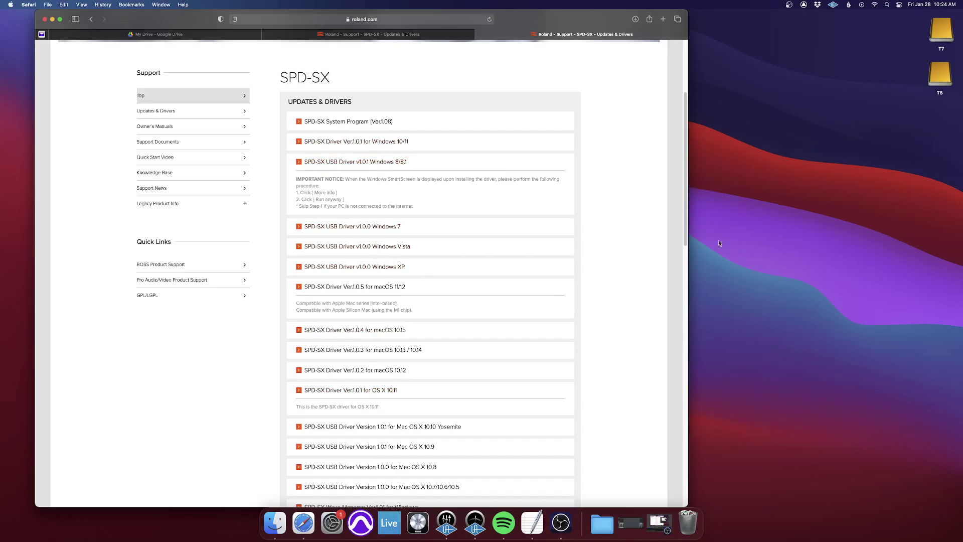
scroll(391, 264, down, 3)
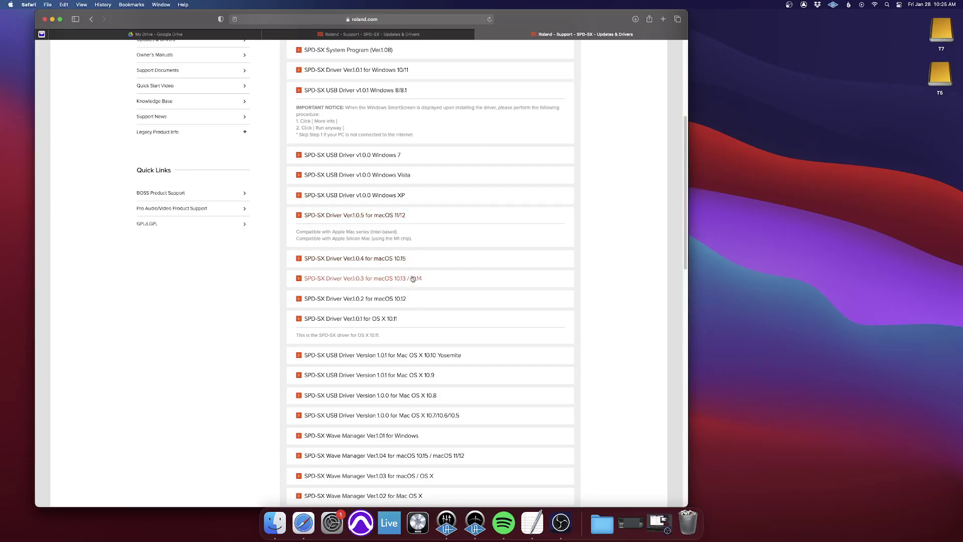
Step: Check About This Mac for the macOS version (Big Sur 11.6.1), then return to Safari
click(11, 4)
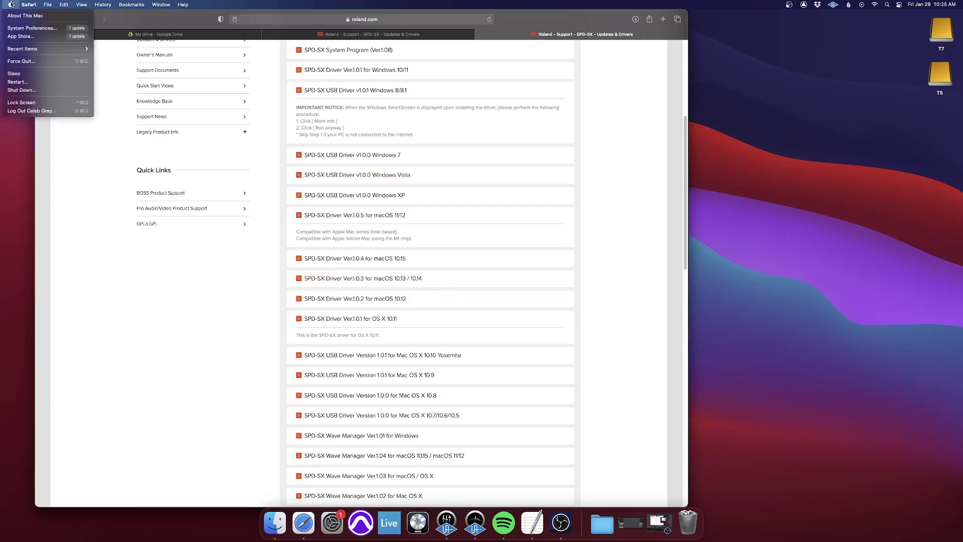
click(14, 16)
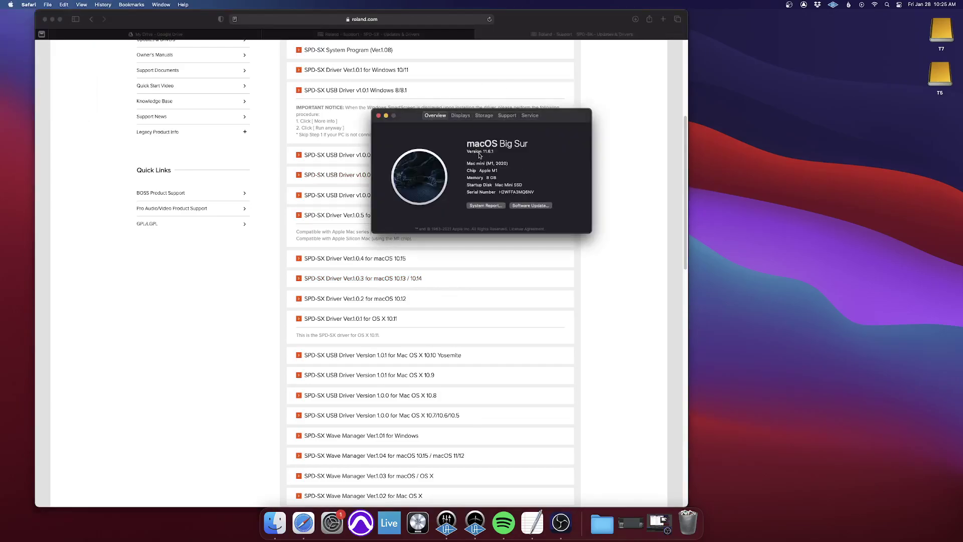
drag(557, 121, 652, 94)
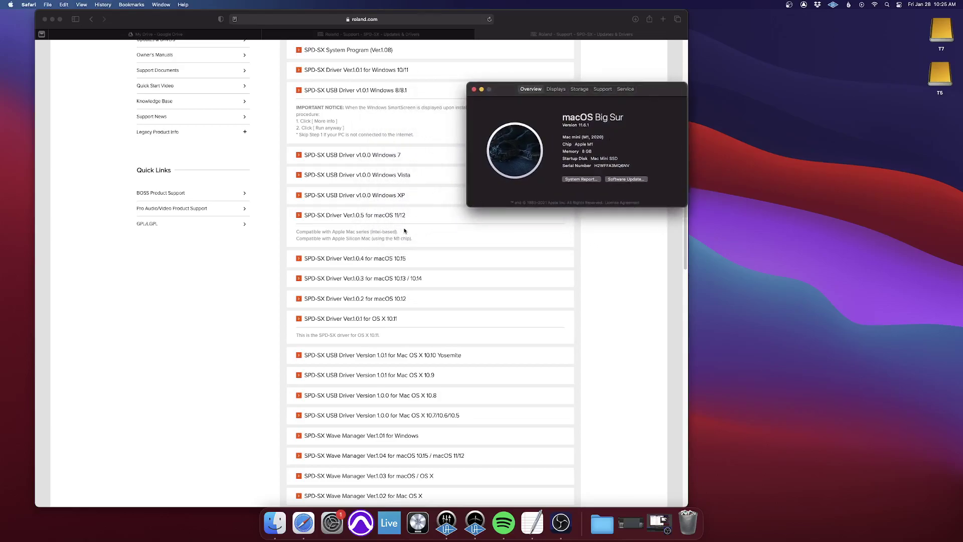
click(387, 223)
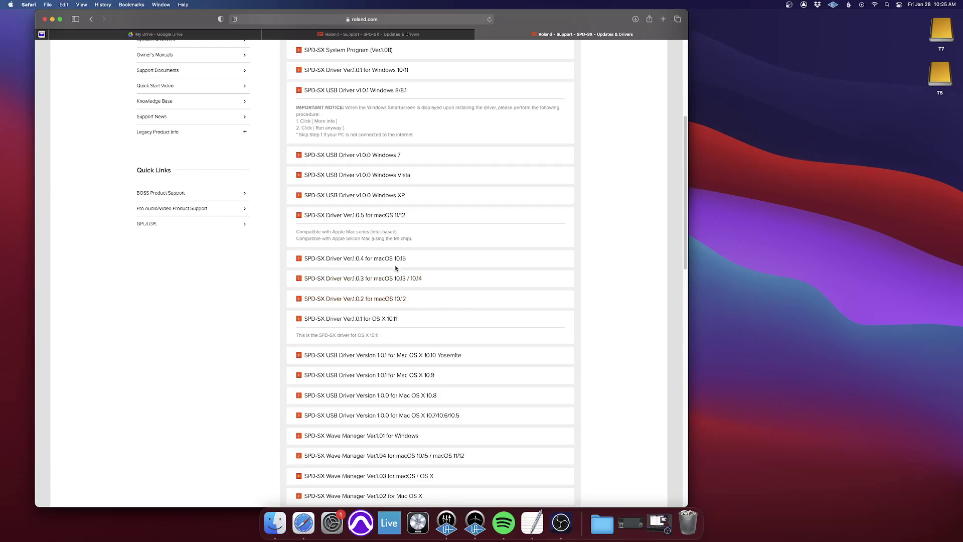
Step: Open the SPD-SX Driver Ver.1.0.5 for macOS 11/12 page, accept its licence agreement, and go back
click(372, 217)
scroll(442, 256, down, 2)
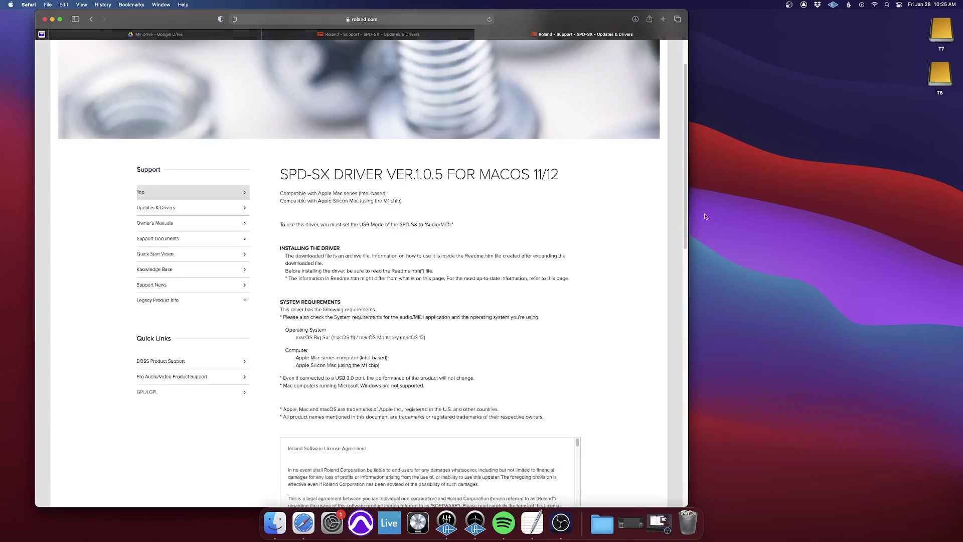
drag(687, 201, 684, 237)
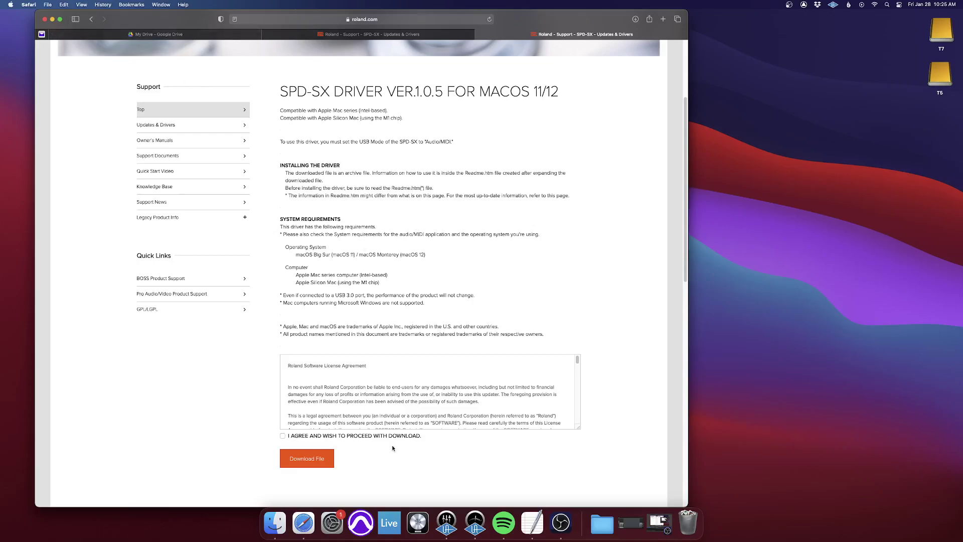
click(283, 436)
click(92, 20)
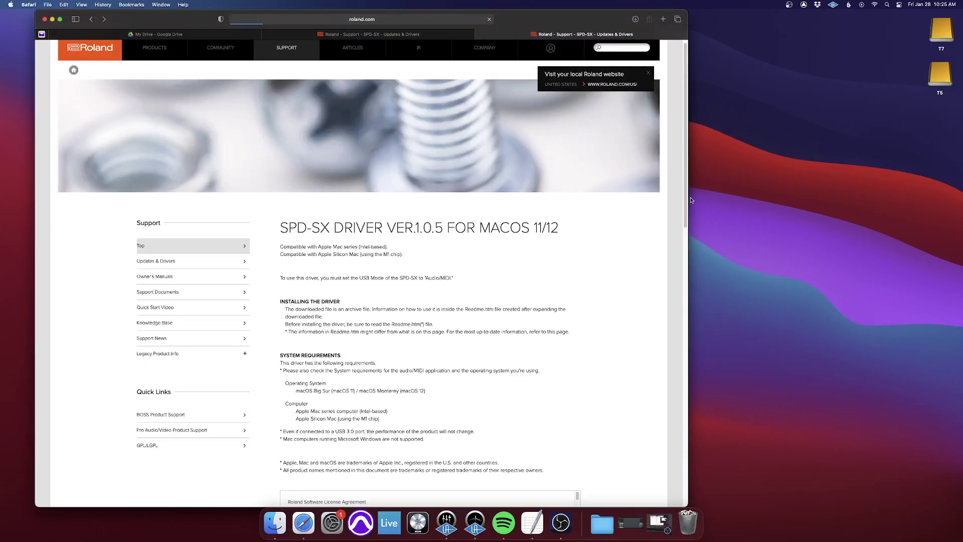
Step: Scroll the driver list to show Wave Manager Ver.1.04 for macOS 10.15 / macOS 11/12
scroll(686, 198, down, 1)
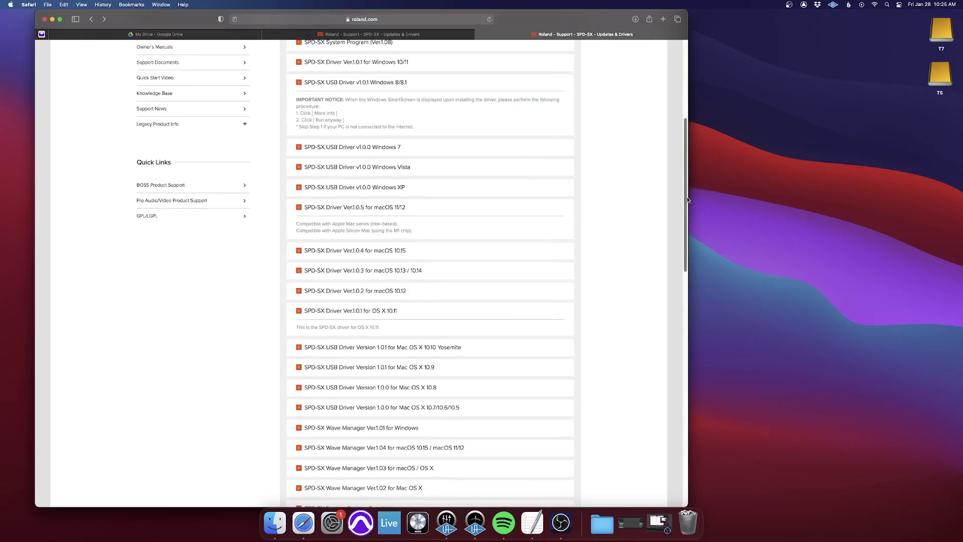
scroll(518, 288, down, 5)
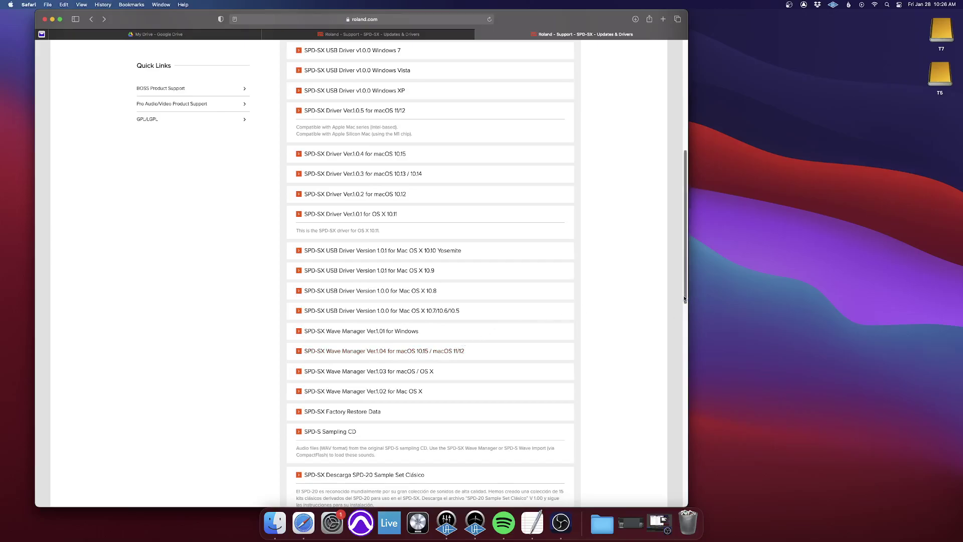
scroll(685, 298, up, 1)
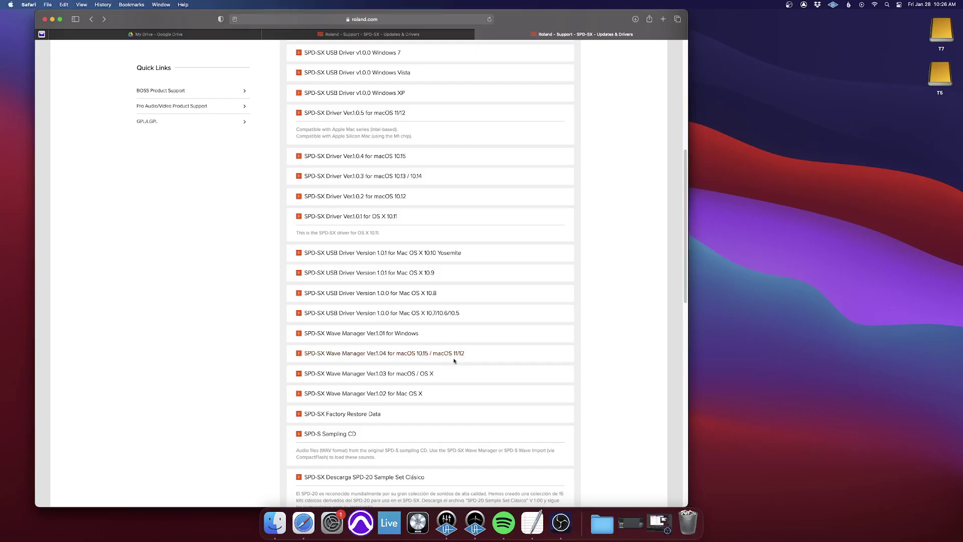
click(410, 359)
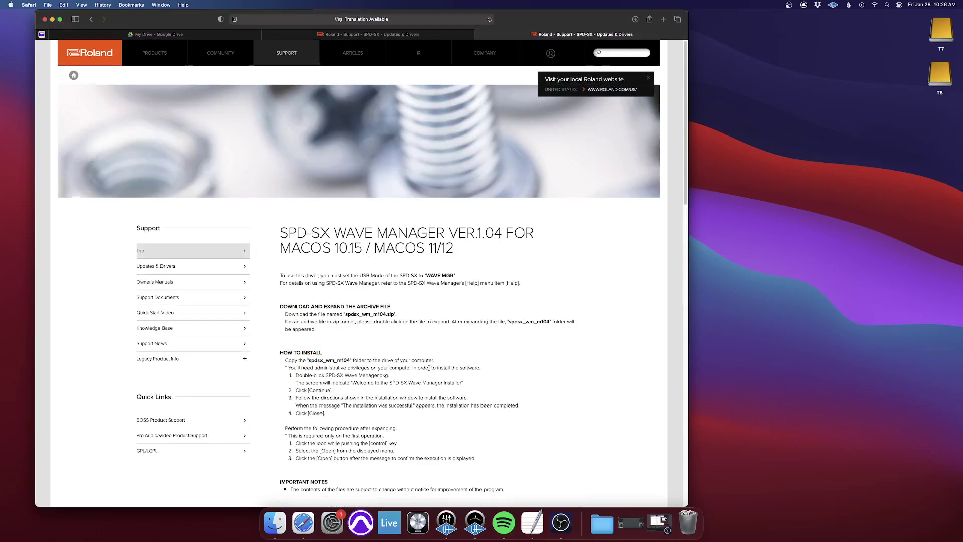
scroll(421, 376, down, 4)
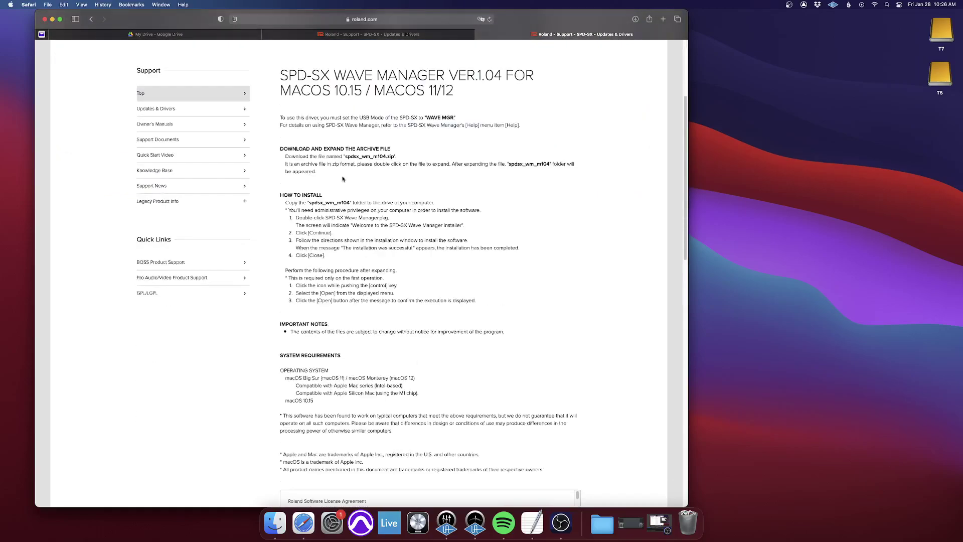
scroll(490, 213, down, 5)
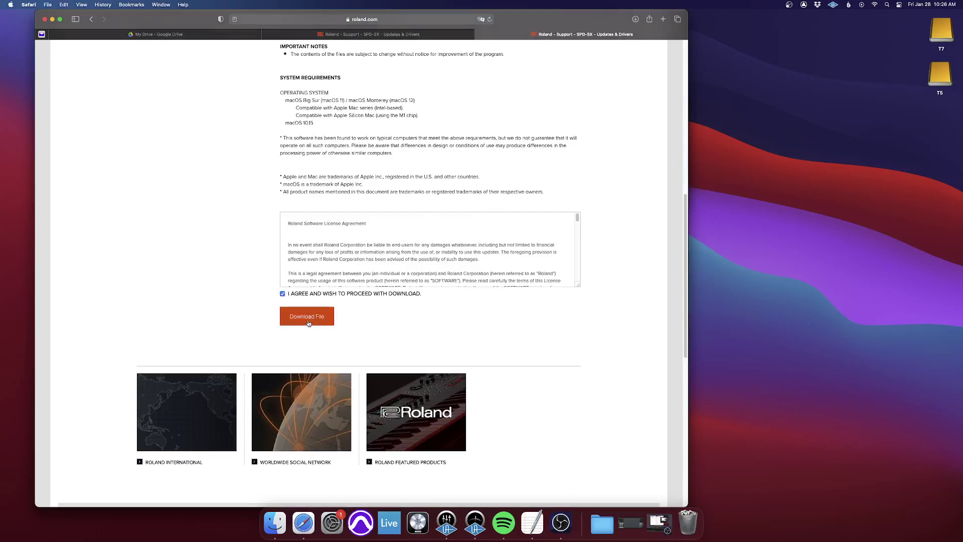
scroll(687, 293, up, 2)
scroll(688, 293, up, 4)
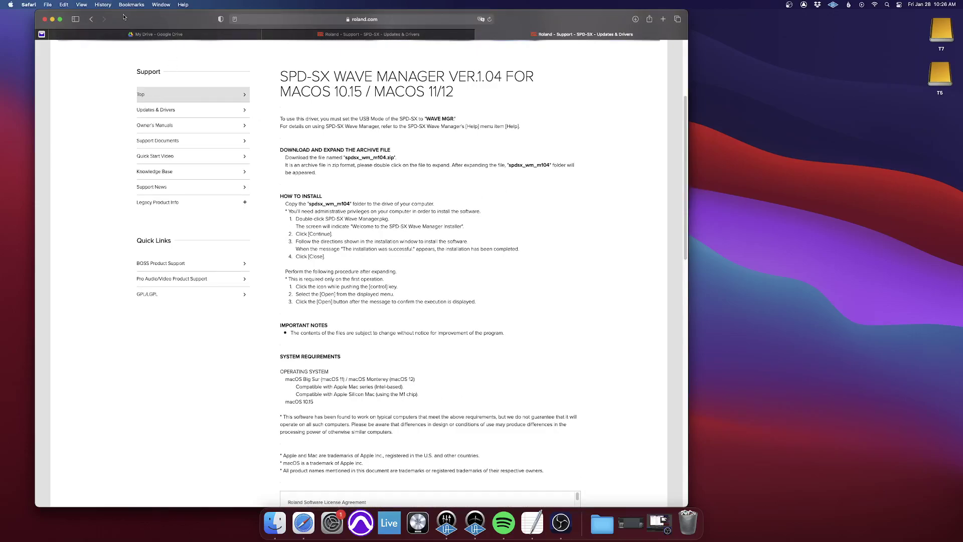
Step: Reopen the SPD-SX Driver Ver.1.0.5 for macOS 11/12 page and highlight its USB Mode Audio/MIDI sentence
click(93, 21)
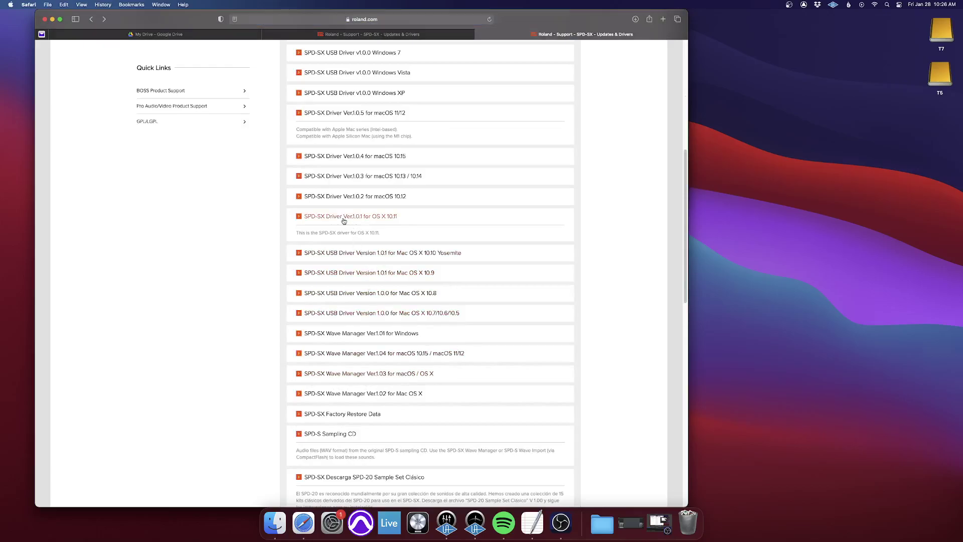
scroll(351, 215, up, 2)
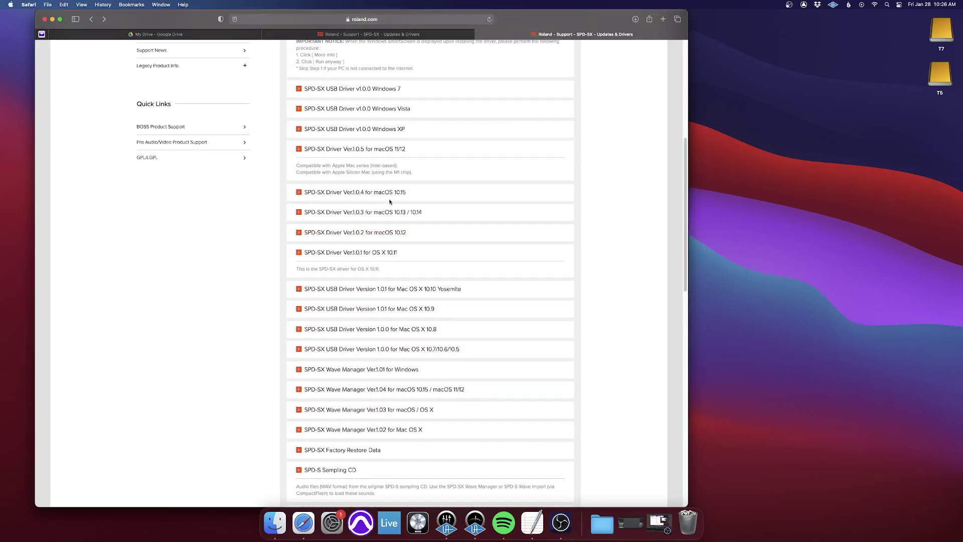
click(376, 149)
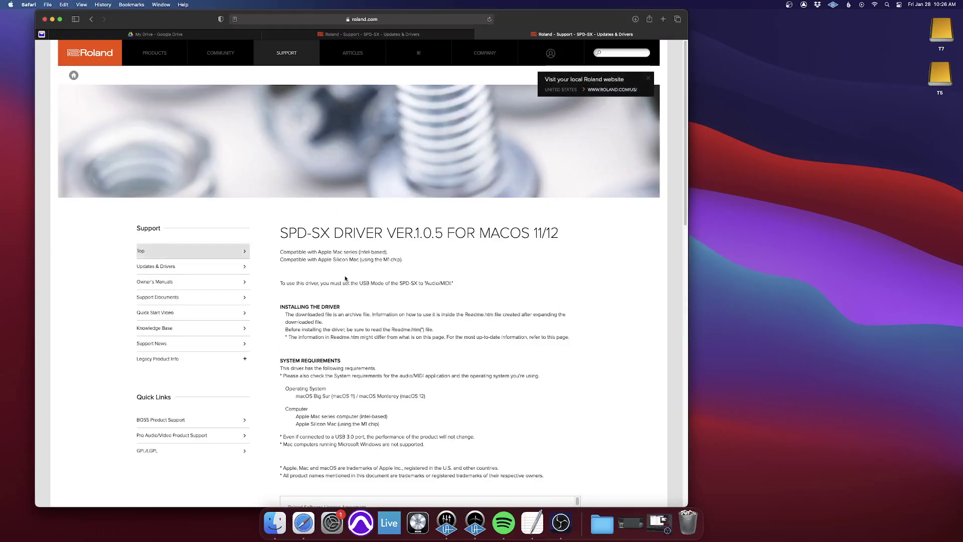
drag(281, 284, 465, 284)
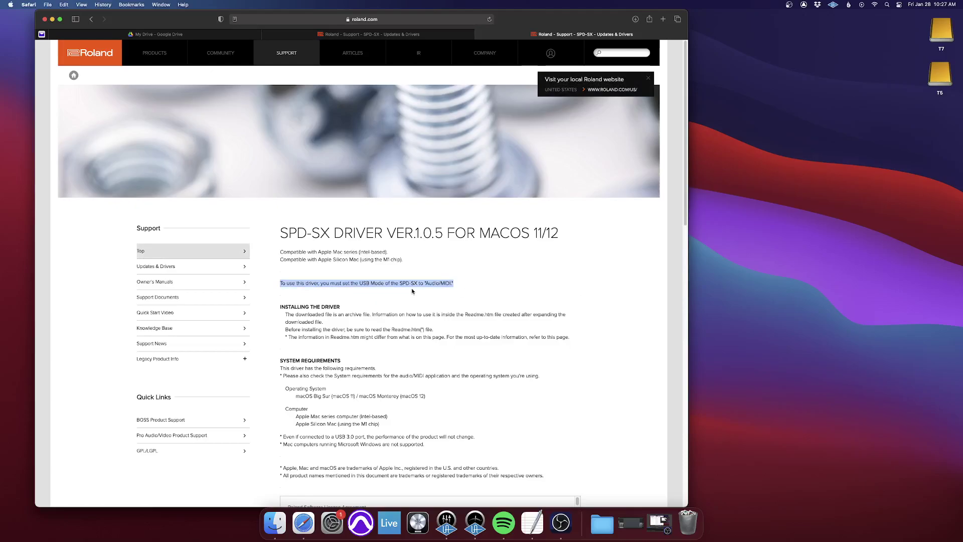
click(390, 307)
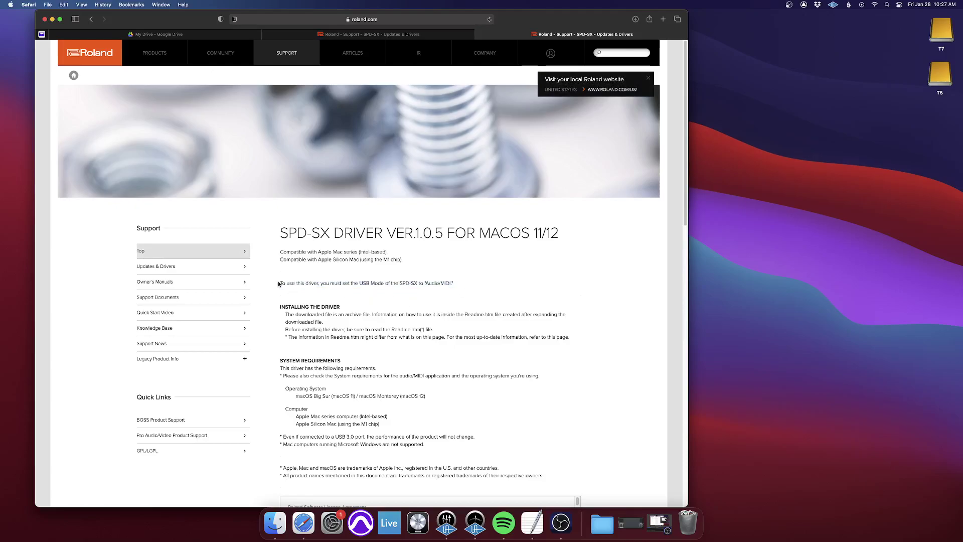
drag(280, 283, 454, 283)
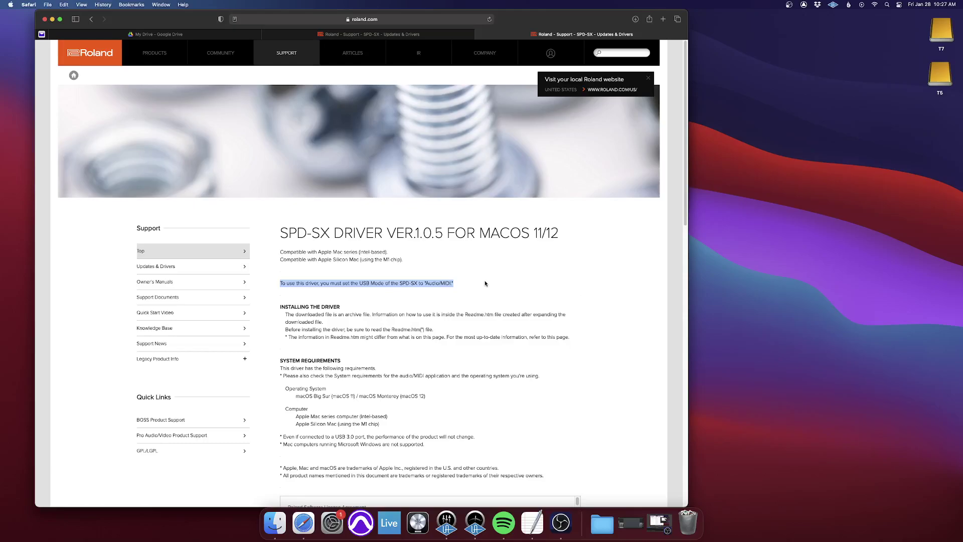
Step: Go back to the list and open the Wave Manager Ver.1.04 for macOS 10.15 / macOS 11/12 page
click(456, 289)
drag(452, 282, 257, 270)
key(super+bracketleft)
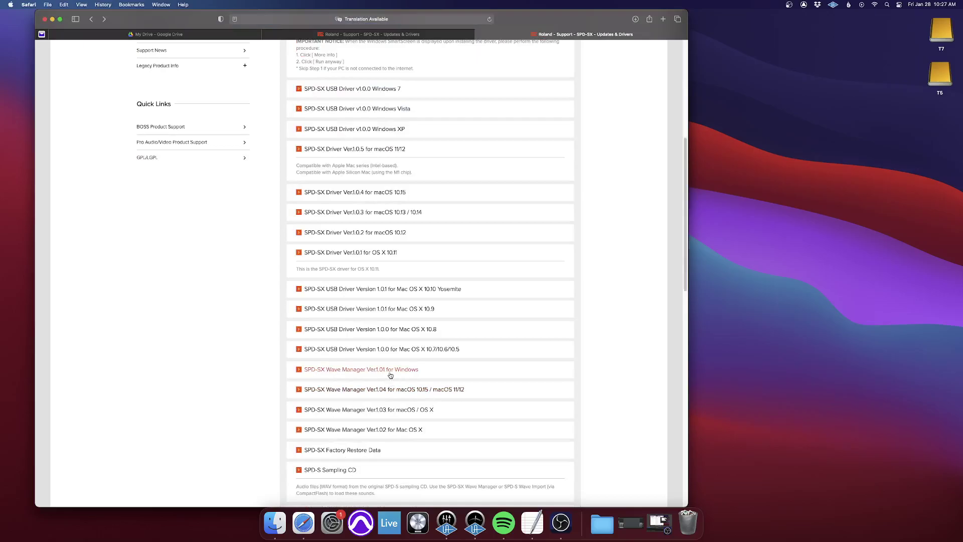
click(397, 390)
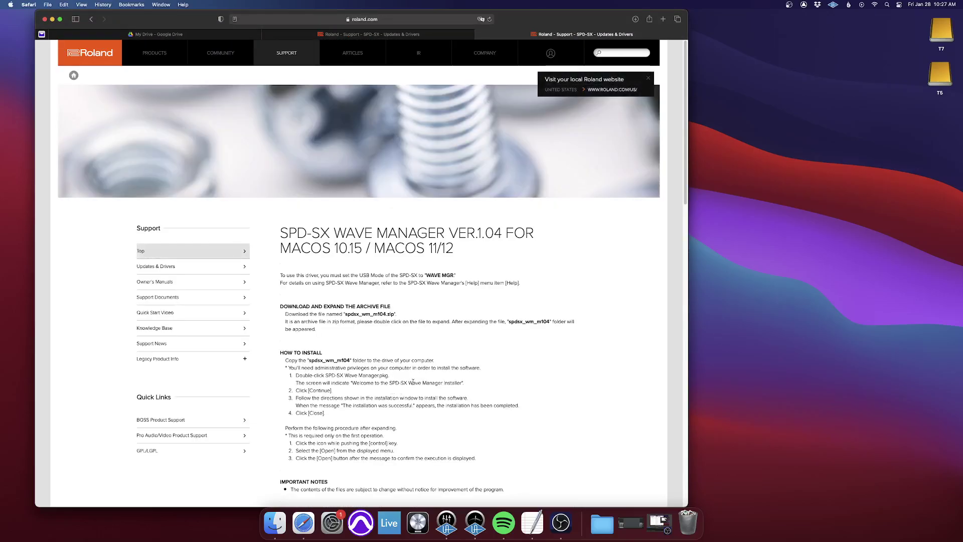
scroll(414, 379, down, 3)
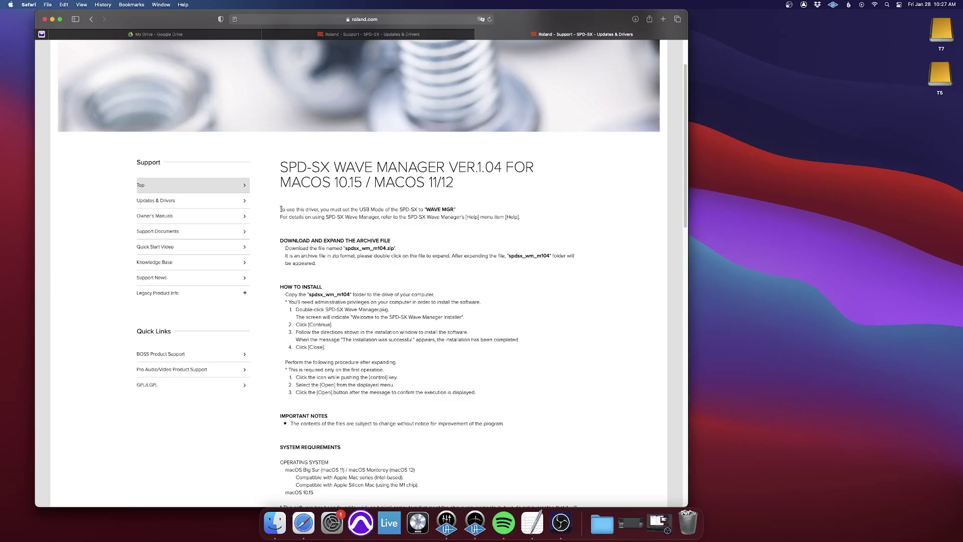
Step: Highlight the sentence requiring USB Mode WAVE MGR, then clear the selection
drag(280, 209, 456, 207)
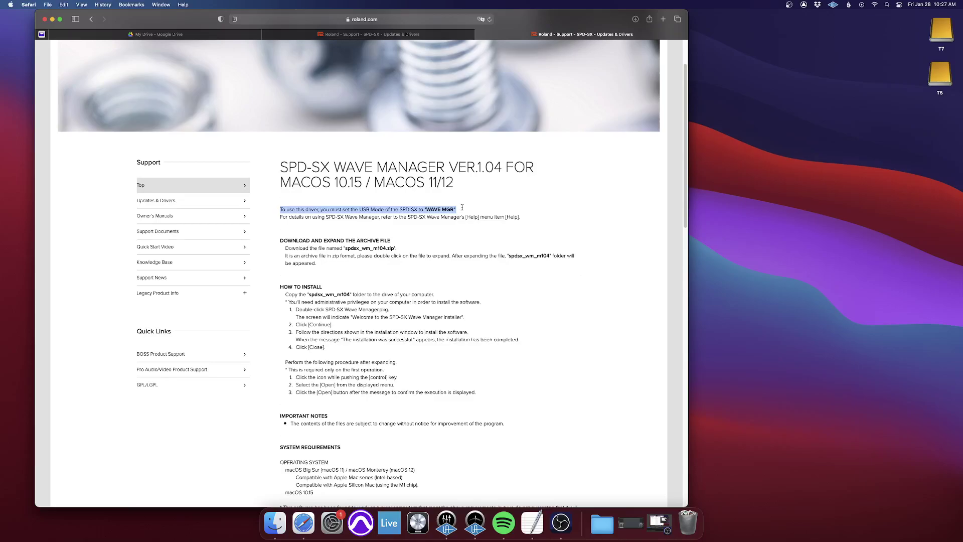
mouse_move(461, 207)
mouse_down()
mouse_move(370, 217)
mouse_move(271, 212)
mouse_move(459, 211)
mouse_up()
click(459, 211)
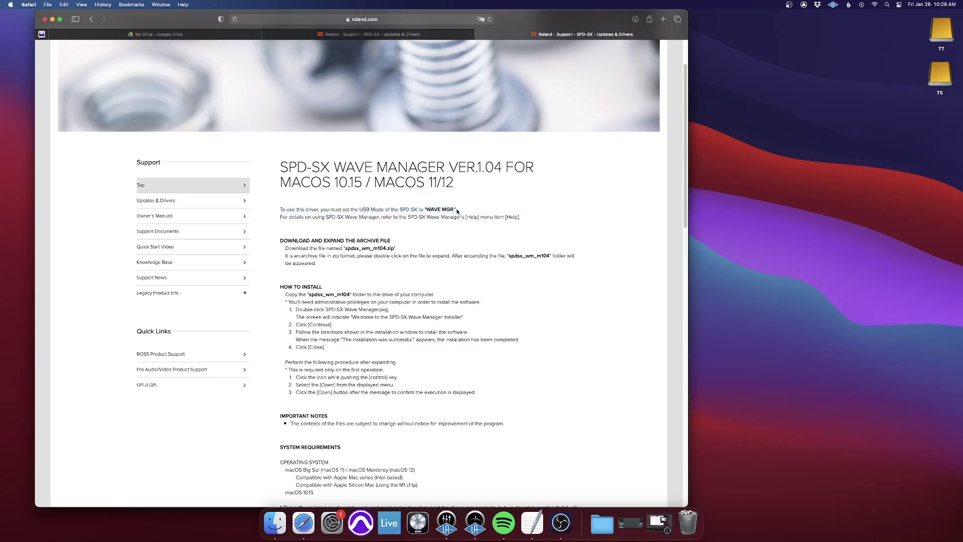
mouse_move(280, 210)
mouse_down()
mouse_move(464, 205)
mouse_move(234, 203)
mouse_move(279, 213)
mouse_move(461, 210)
mouse_move(272, 209)
mouse_up()
click(279, 213)
click(280, 209)
click(887, 5)
text(wa)
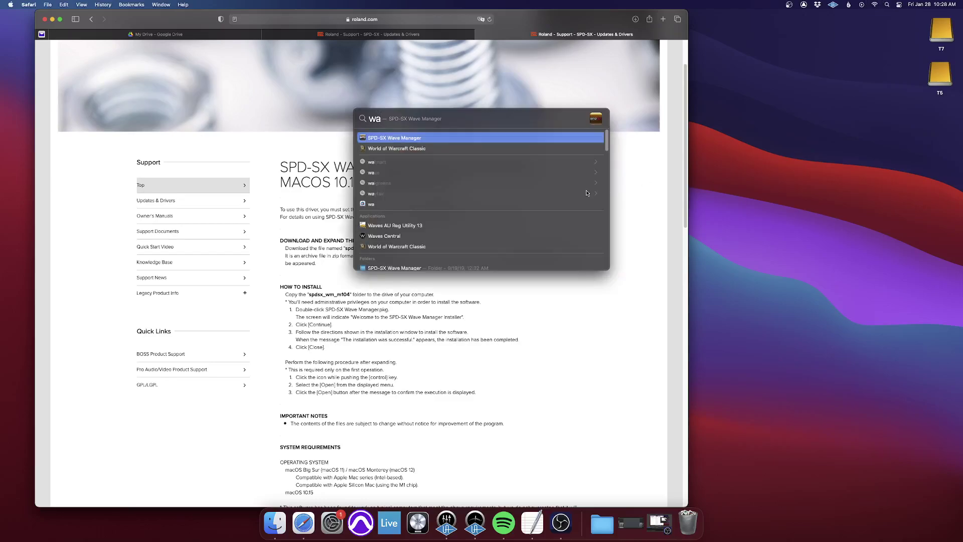
key(Return)
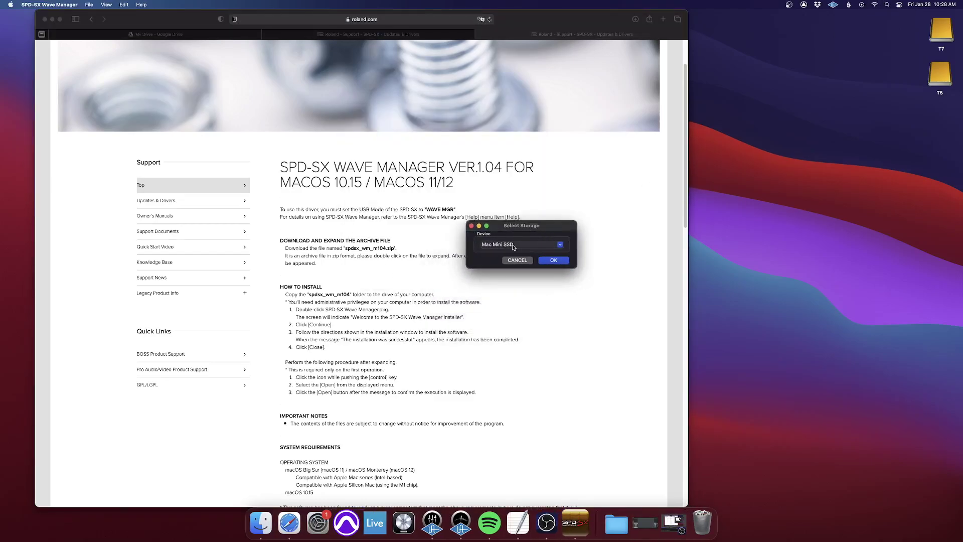
click(560, 244)
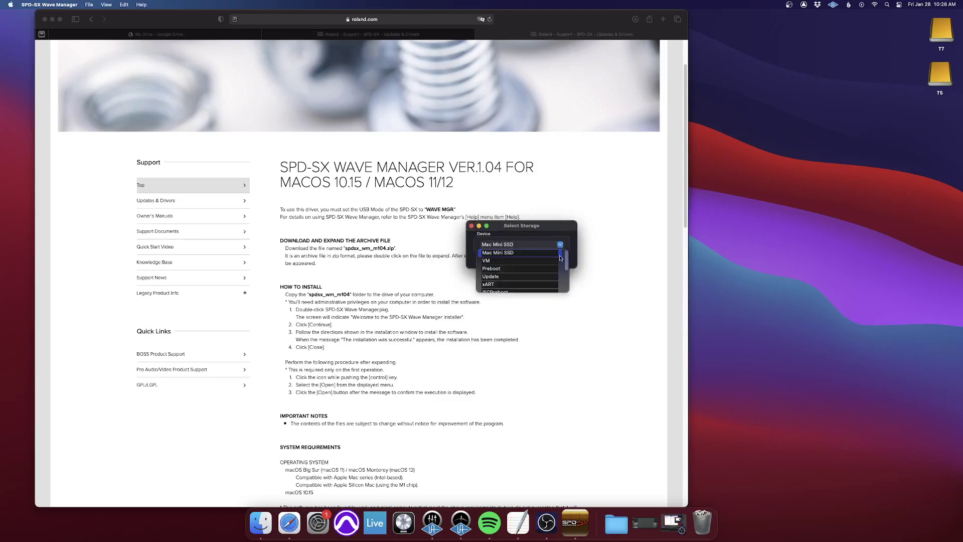
scroll(570, 275, up, 2)
click(561, 244)
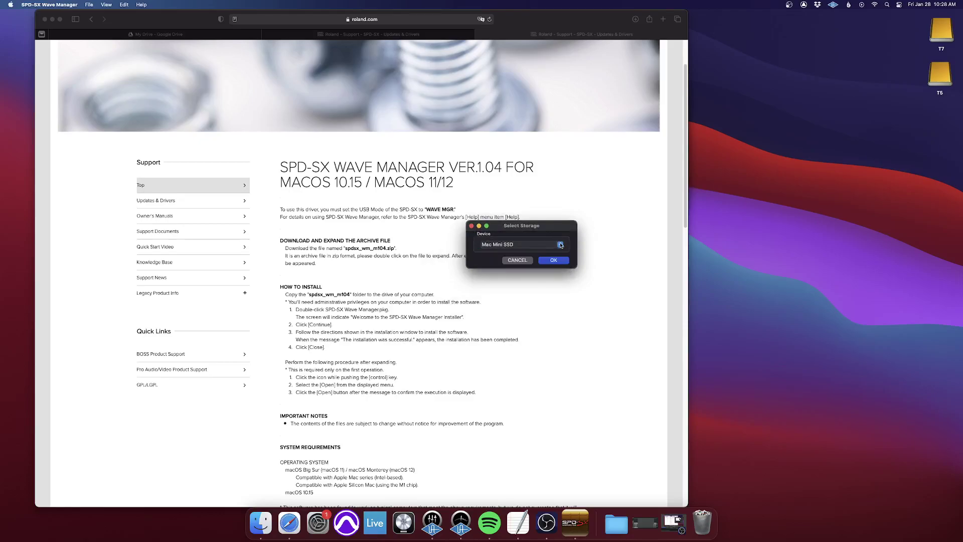
click(523, 260)
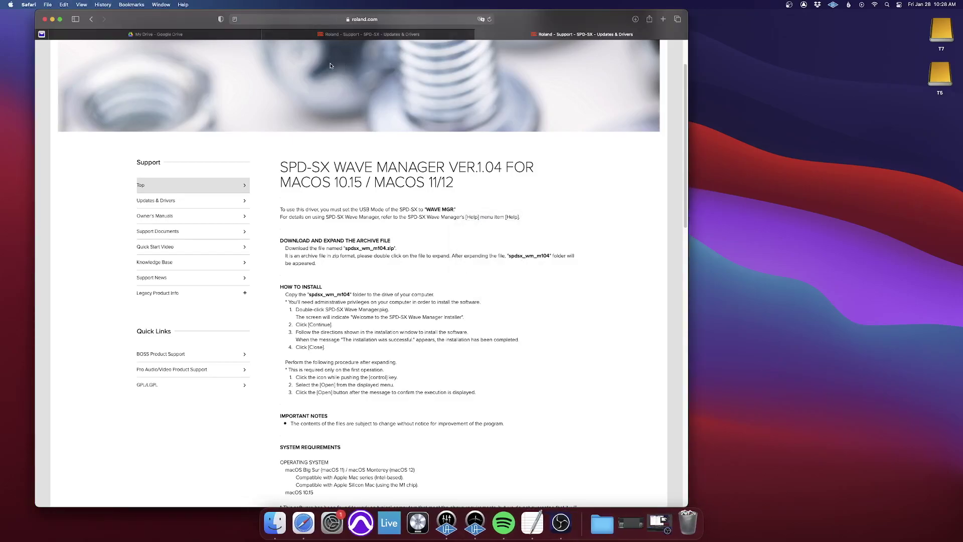